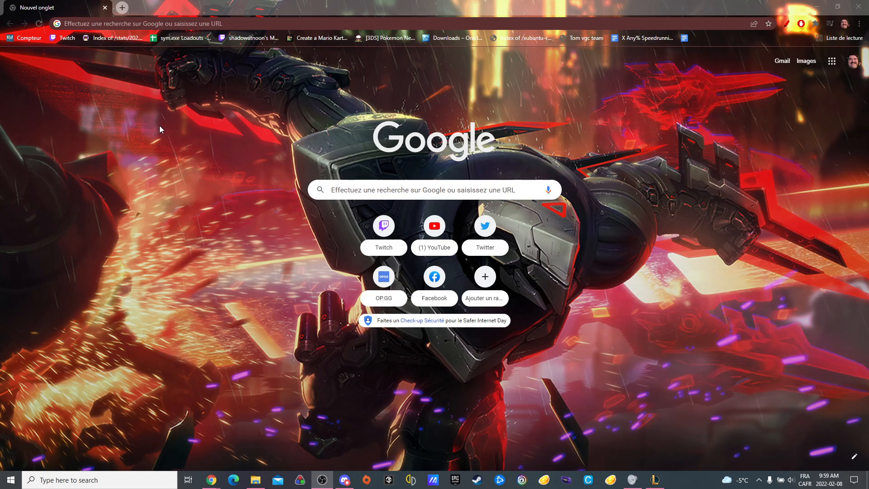
Step: Search the web for "Mario kart 8 deluxe spilts.io" and open the Mario Kart 8 Deluxe page on Splits.io
left_click(193, 24)
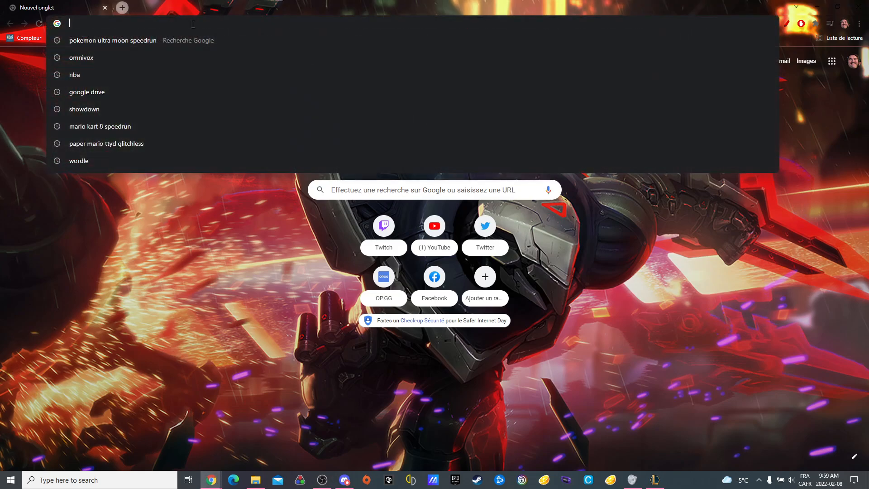
type("Mario kart")
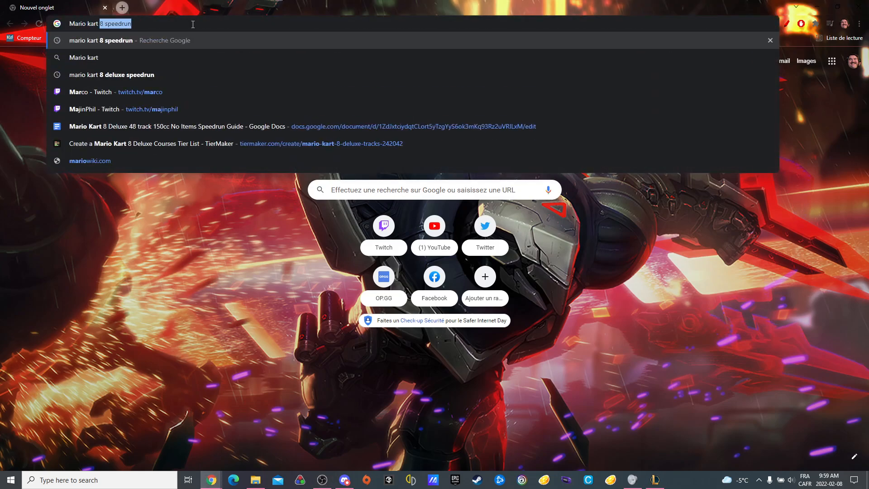
type(" 8 deluxe")
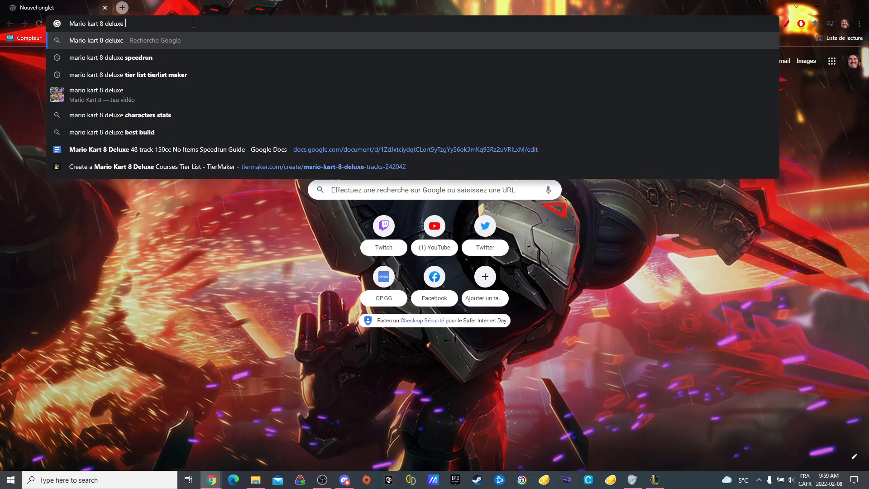
type(" spiu")
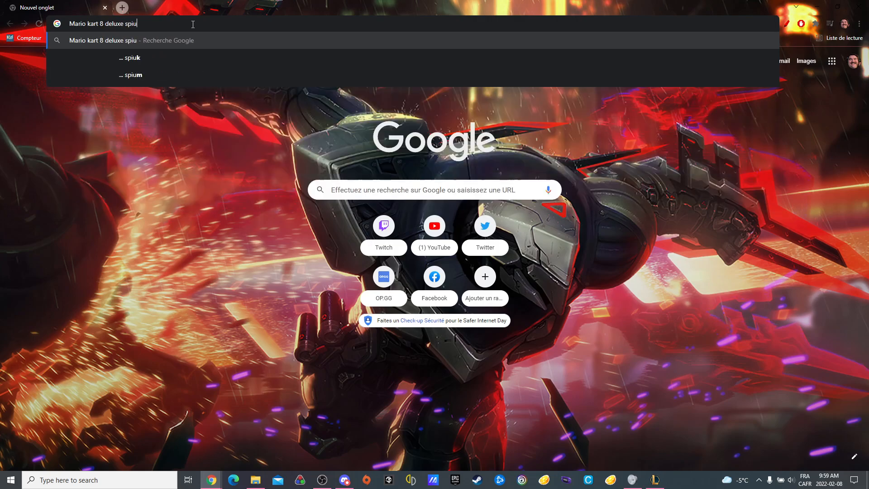
key("BackSpace")
type("lts.io")
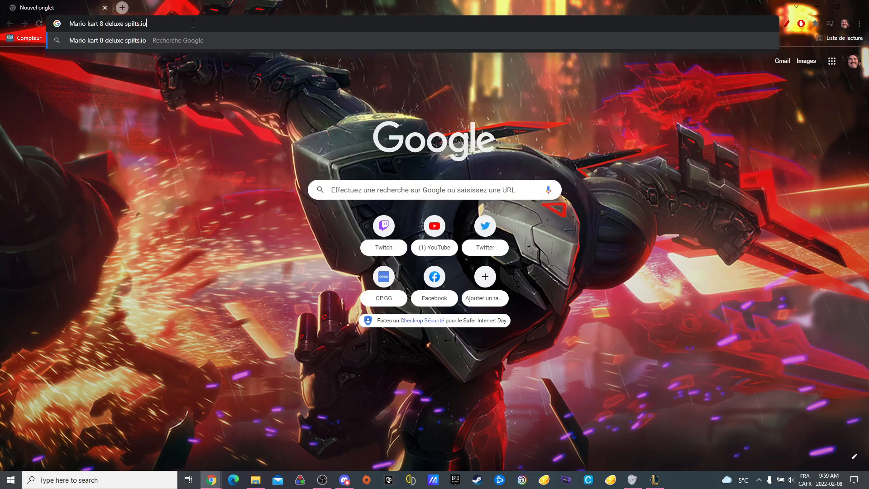
key("Return")
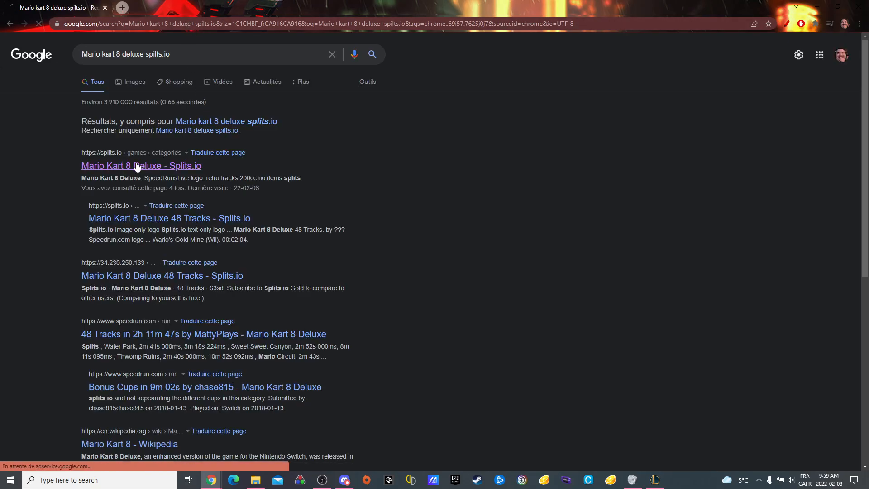
left_click(137, 167)
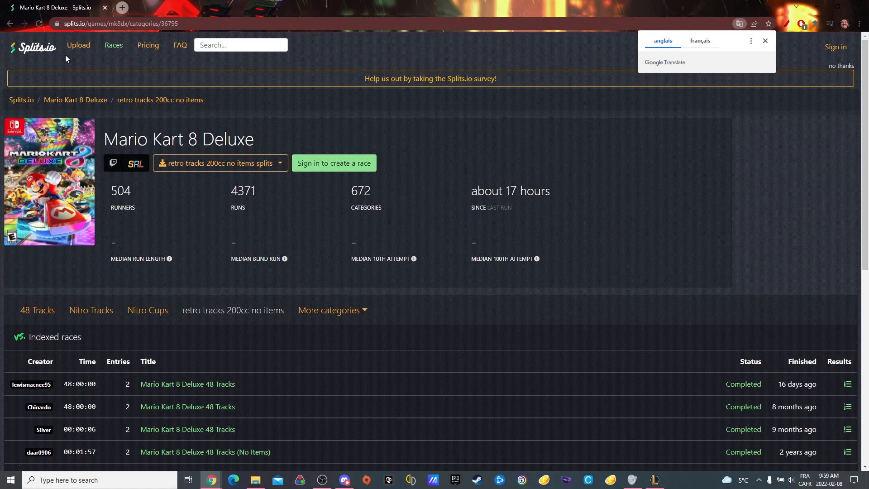
Step: Dismiss the translation prompt and switch the Mario Kart 8 Deluxe page to the 48 Tracks (No Items) category
left_click(766, 41)
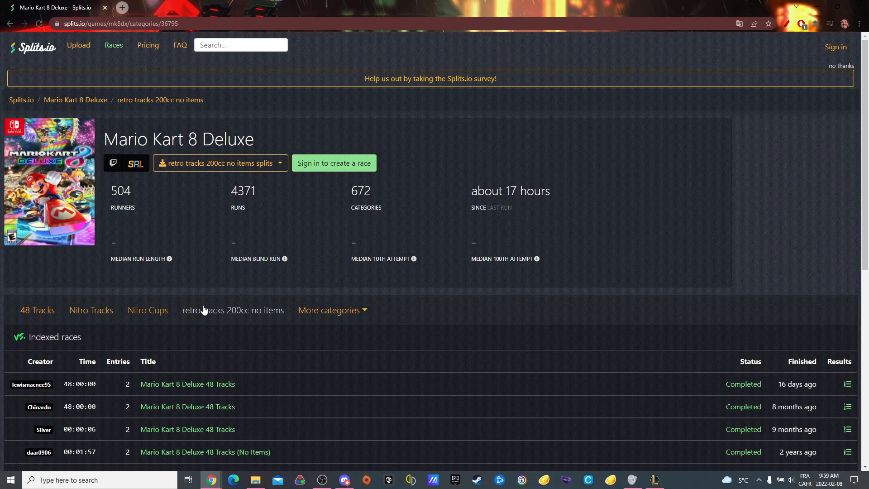
left_click(342, 311)
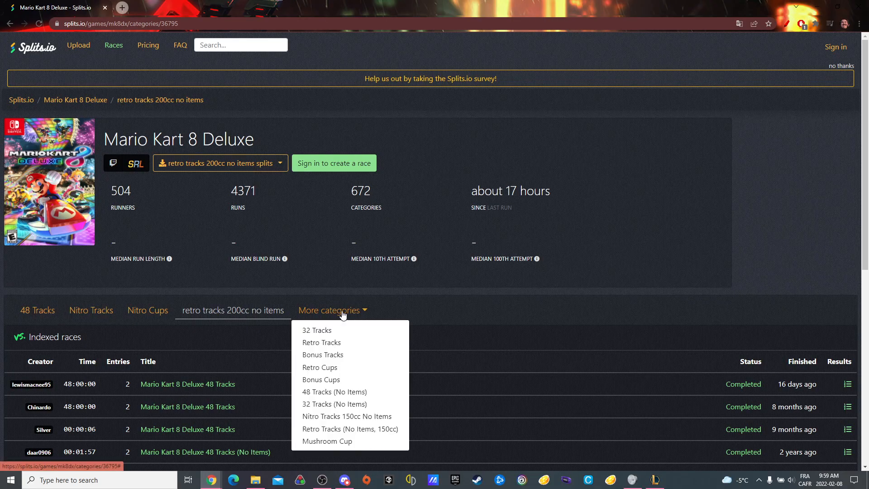
left_click(351, 392)
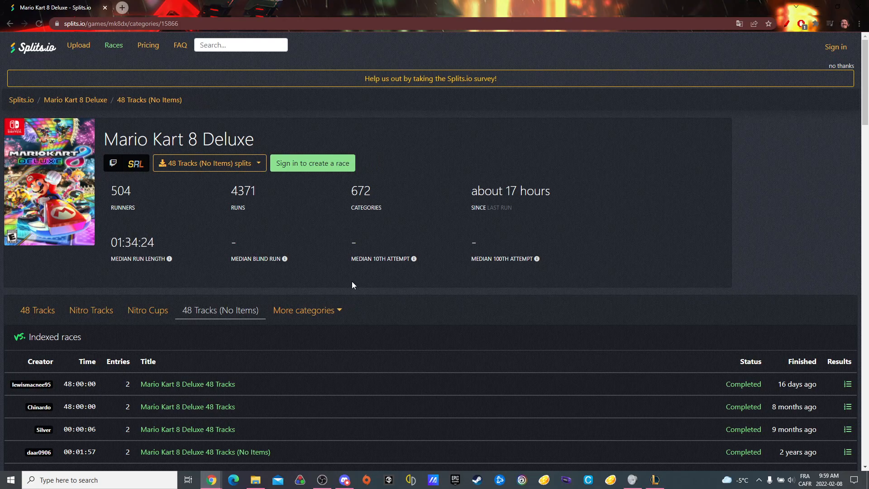
scroll(480, 170, "down", 1)
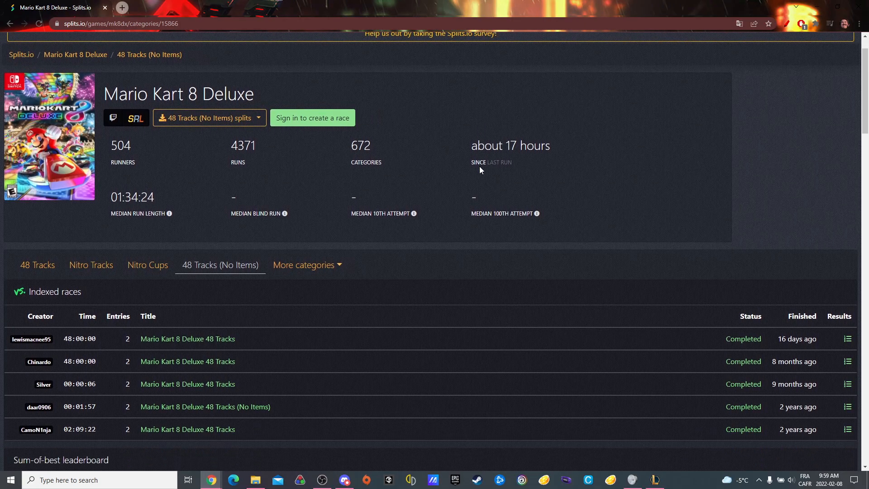
left_click(312, 266)
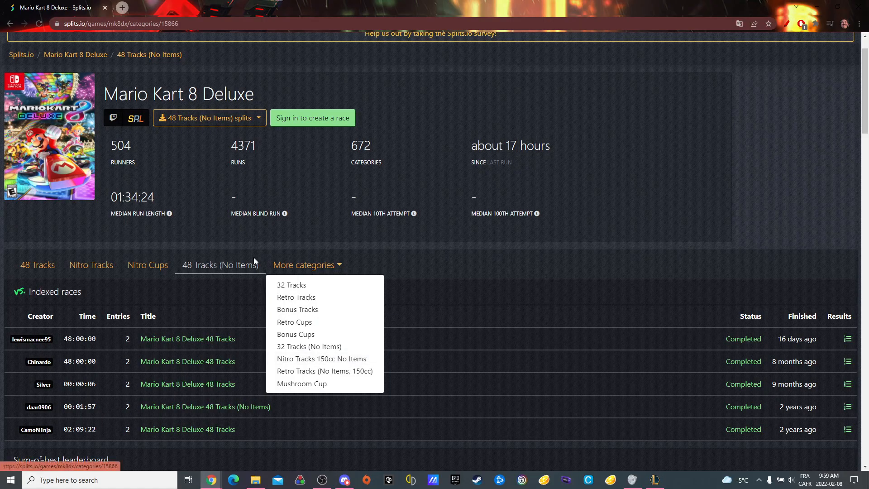
left_click(490, 245)
Step: Download the 48 Tracks (No Items) splits in LiveSplit format and open the downloaded .lss file in LiveSplit
left_click(193, 118)
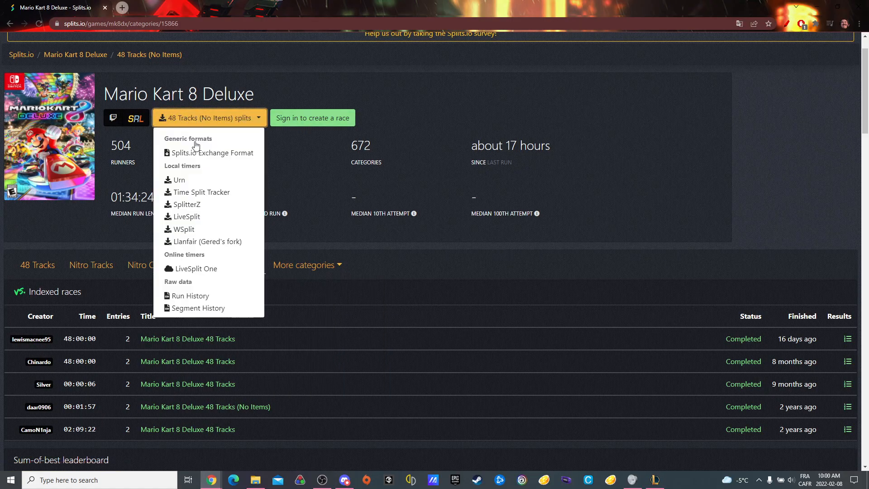
left_click(196, 217)
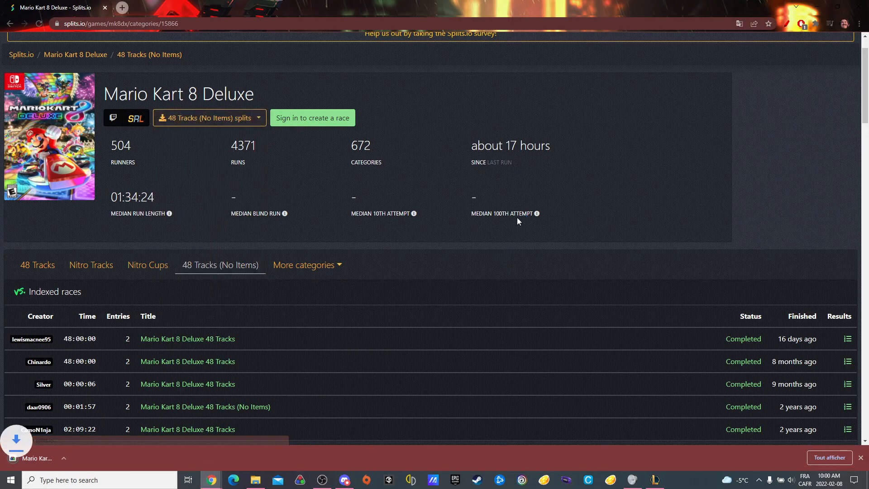
left_click(45, 450)
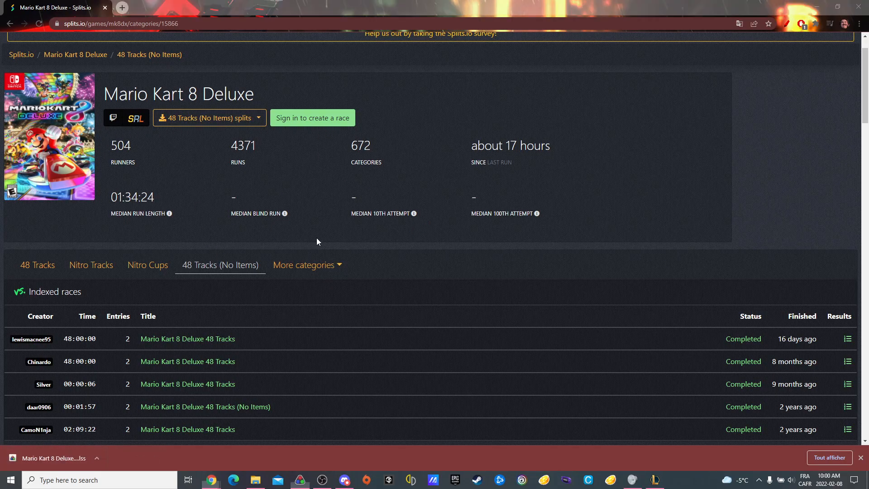
Step: Reposition the timer window over the web page's game title and category statistics
left_click_drag(466, 175, 427, 192)
right_click(420, 185)
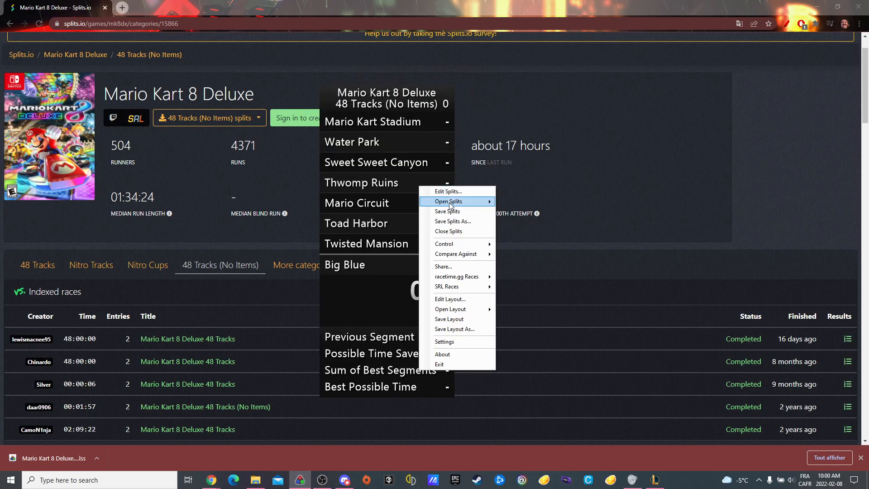
mouse_move(539, 208)
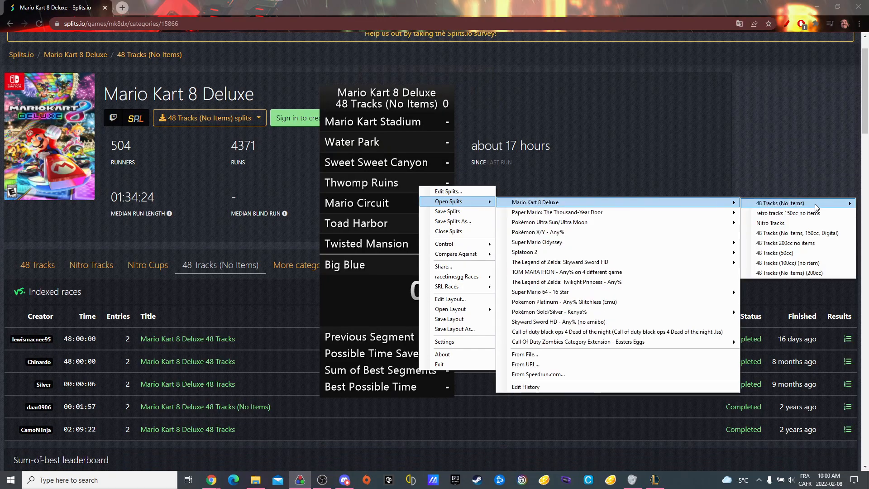
left_click(397, 158)
left_click_drag(398, 105, 287, 89)
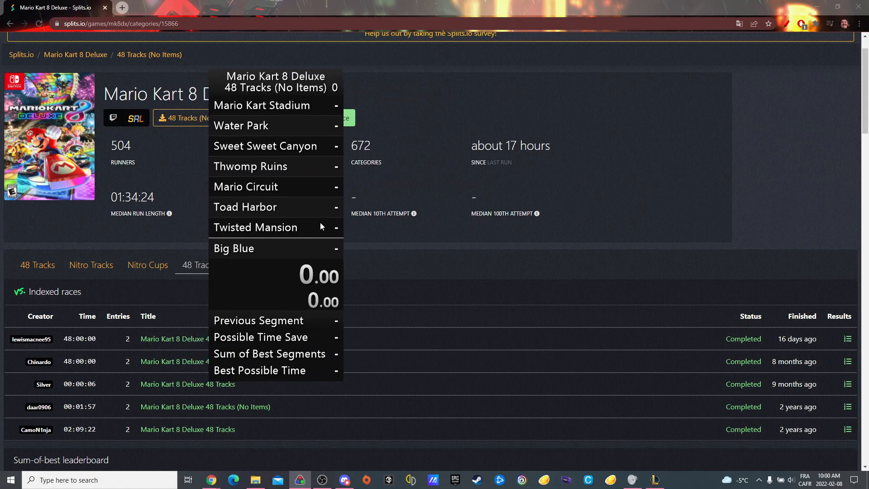
scroll(280, 180, "down", 8)
scroll(280, 180, "up", 8)
right_click(304, 199)
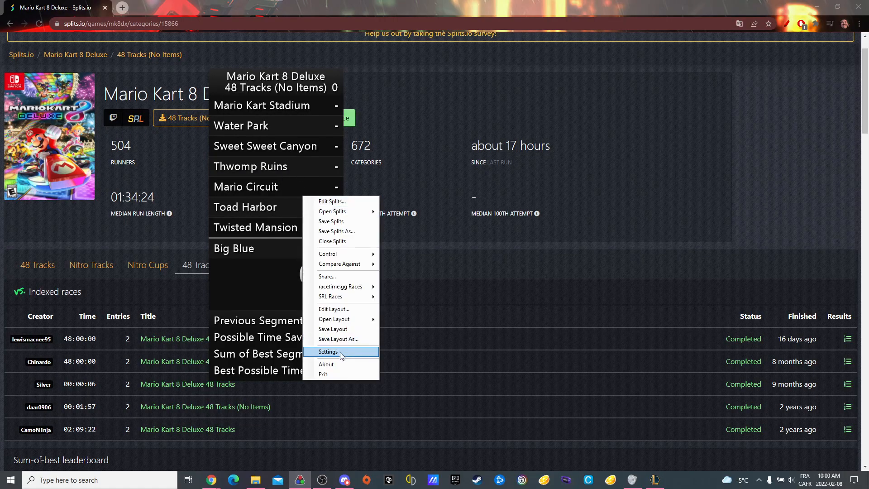
left_click(267, 248)
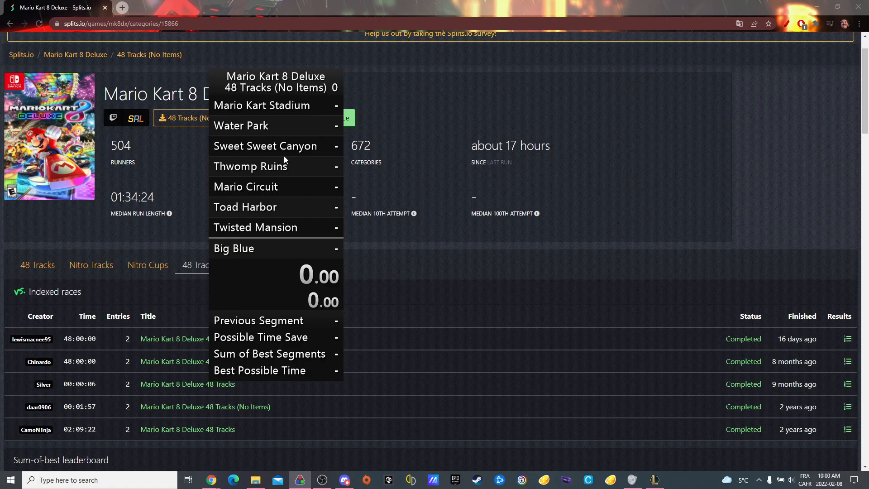
right_click(284, 156)
left_click(279, 113)
Step: Open the splits for editing, shorten the last segment's name to "Big" and apply the change
right_click(270, 166)
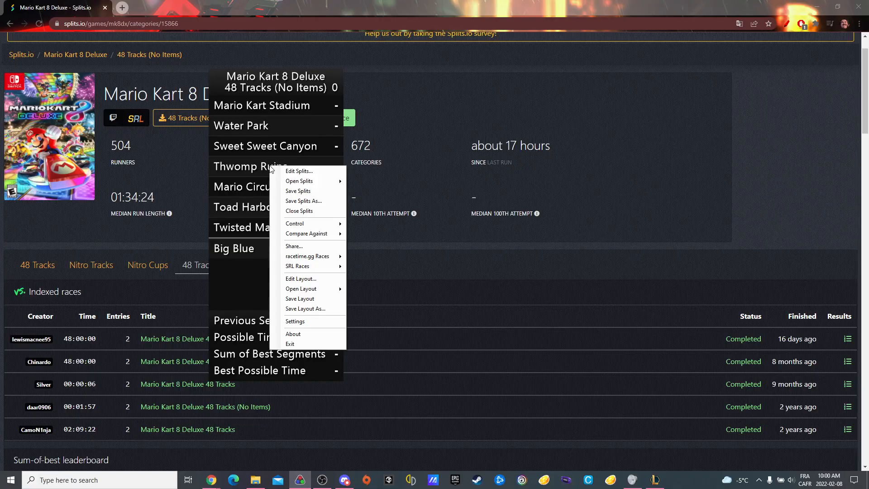
left_click(292, 171)
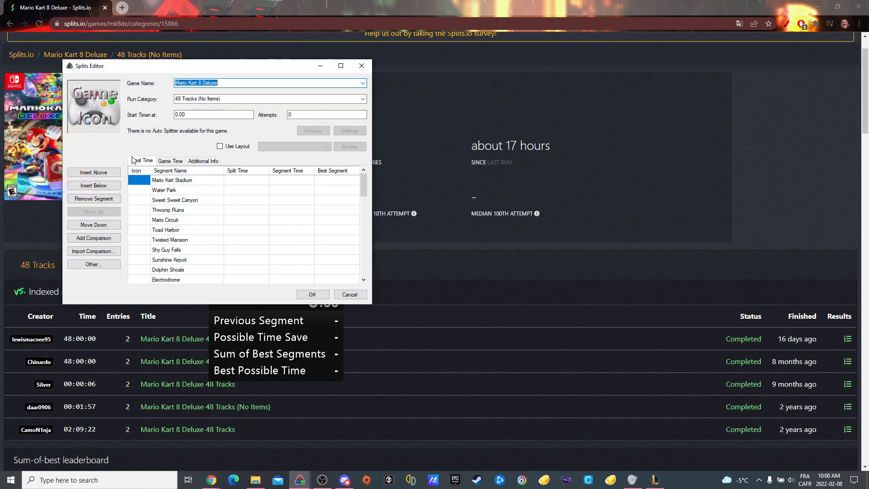
scroll(194, 190, "down", 12)
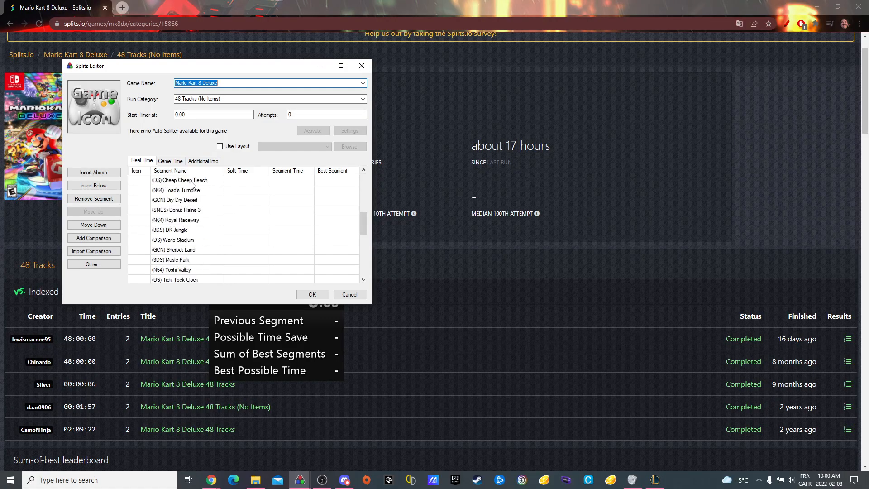
left_click(164, 270)
left_click(168, 270)
double_click(166, 269)
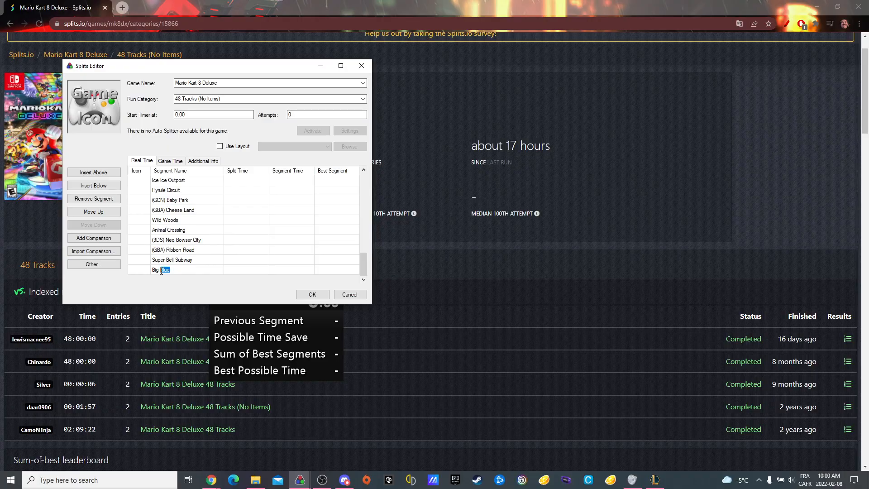
key("BackSpace")
left_click(317, 295)
Step: Reopen the splits for editing and set the last segment's name to "Big Blue"
scroll(297, 207, "down", 8)
scroll(268, 249, "up", 15)
right_click(275, 246)
left_click(290, 251)
scroll(268, 258, "down", 10)
left_click(180, 283)
left_click(181, 283)
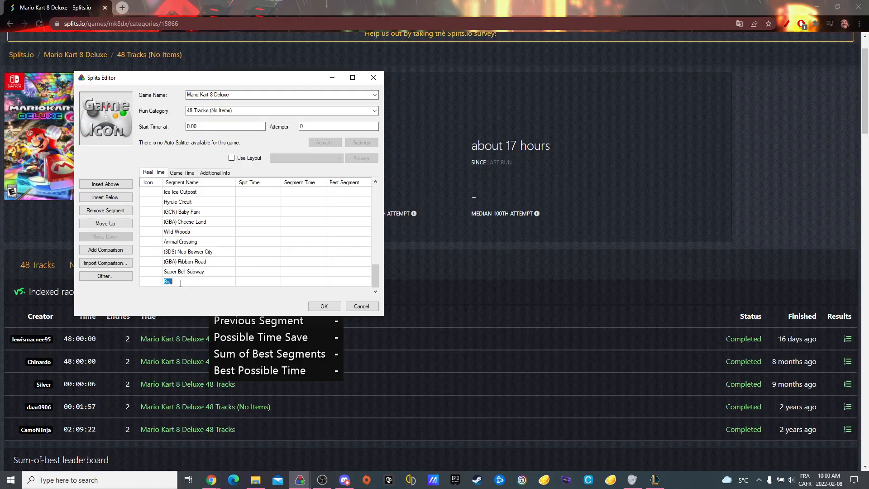
type("Blue")
Step: Set the Mario Kart Stadium split time to 1 and apply the splits changes
scroll(242, 207, "up", 5)
scroll(242, 207, "up", 5)
left_click(246, 192)
left_click(246, 193)
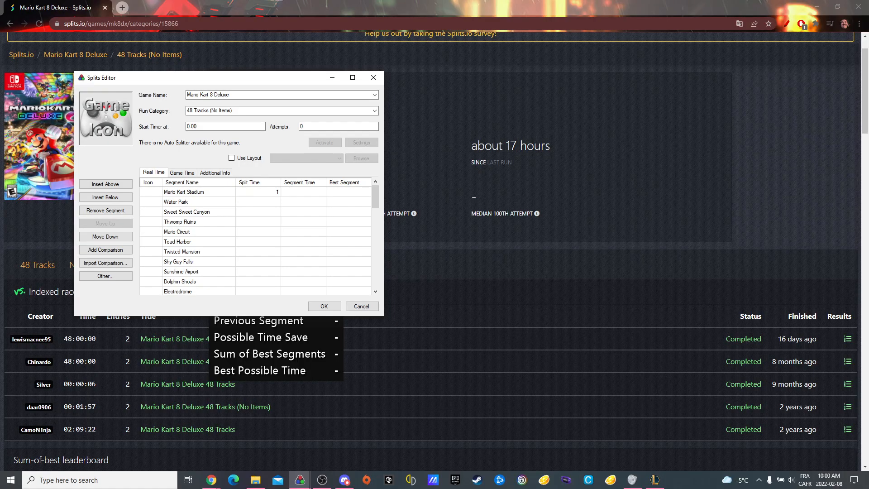
left_click(324, 306)
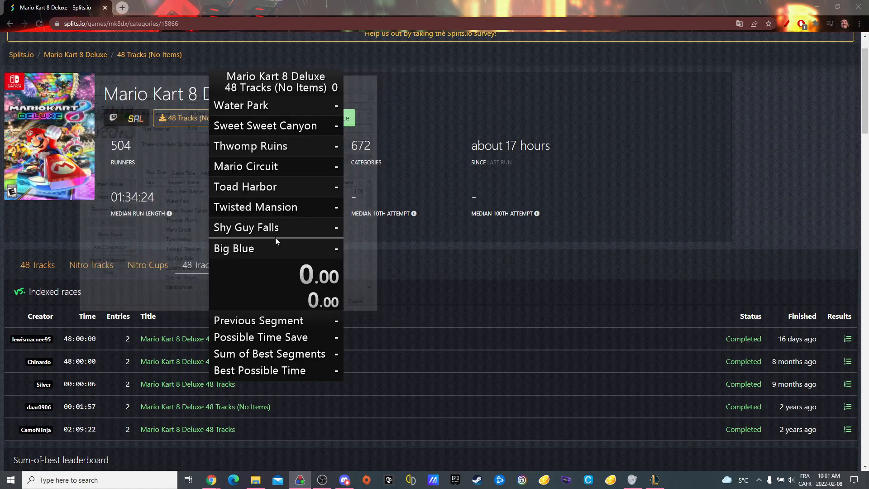
Step: Try to clear the Mario Kart Stadium segment time and best segment in the splits, then discard the edits
right_click(291, 182)
scroll(283, 148, "up", 1)
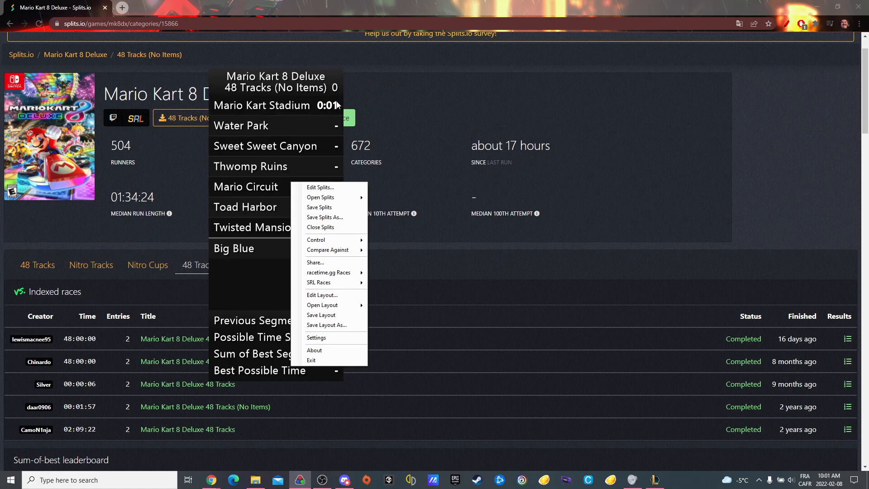
left_click(313, 187)
double_click(291, 204)
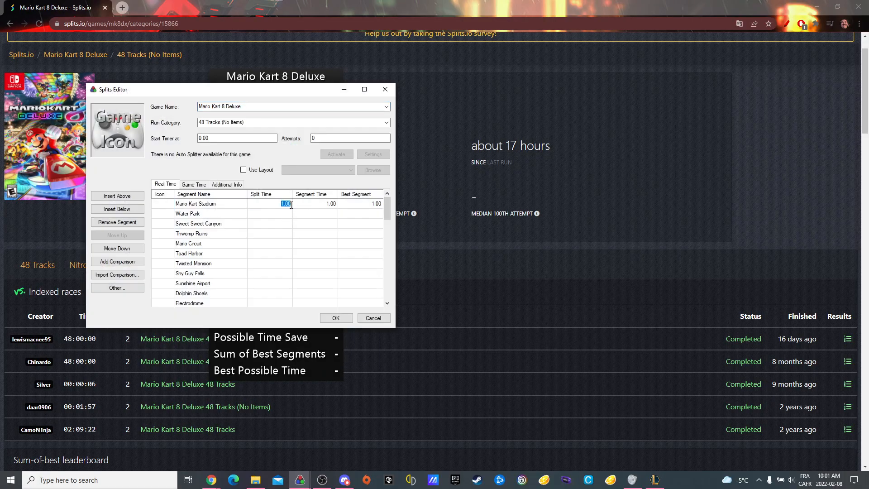
left_click(334, 205)
left_click(334, 205)
double_click(334, 205)
key("BackSpace")
left_click(377, 205)
left_click(377, 205)
key("BackSpace")
double_click(377, 205)
key("BackSpace")
left_click(373, 318)
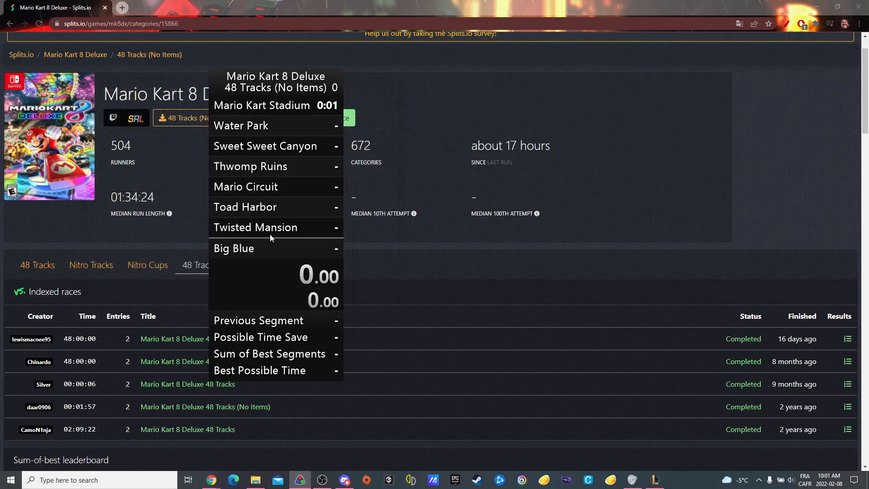
Step: Open the layout editor, look through the List and Timer components that can be added below Splits, and cancel the editor
right_click(271, 238)
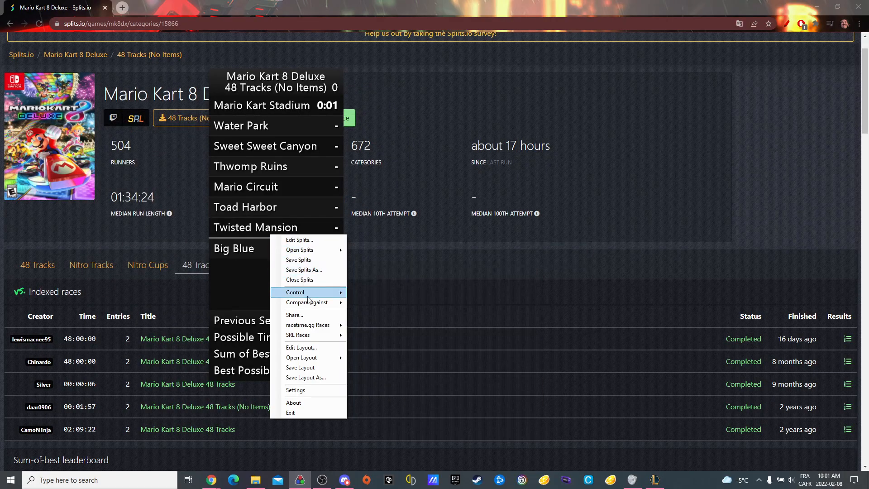
left_click(301, 348)
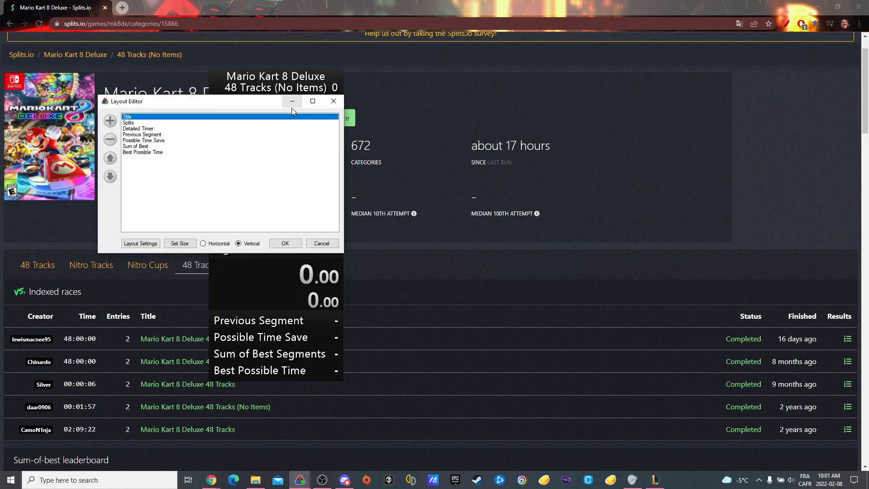
left_click(140, 124)
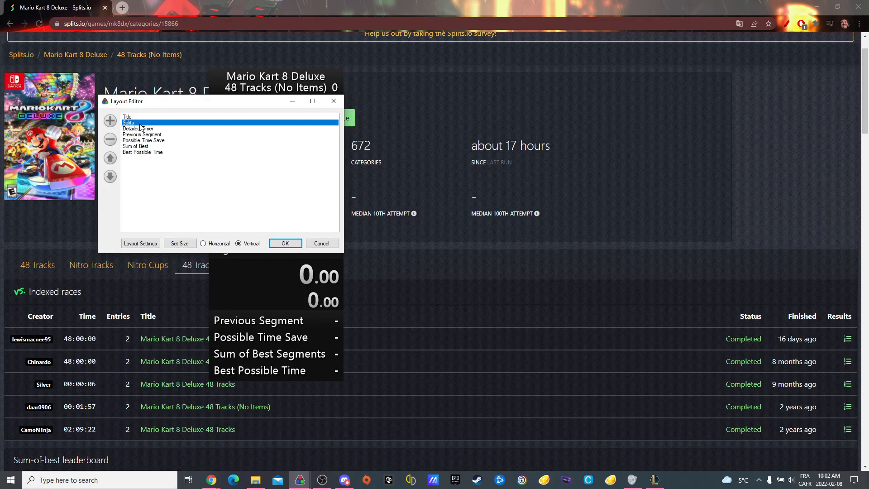
left_click(110, 120)
mouse_move(147, 129)
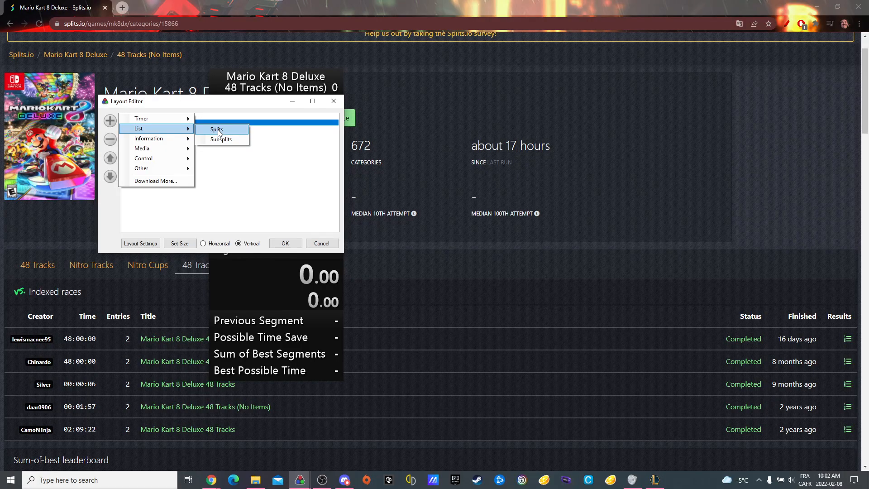
mouse_move(165, 121)
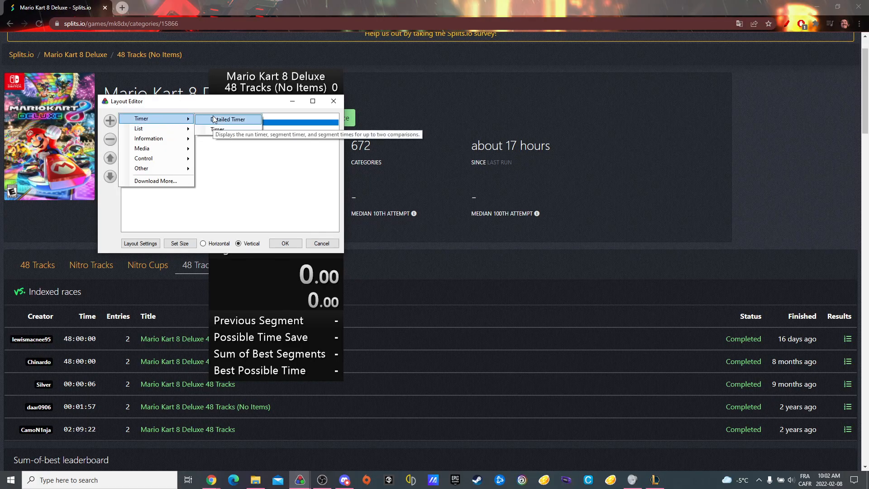
left_click(322, 243)
Step: Start a trial run on the timer, let it count for a few seconds and reset it
left_click(305, 234)
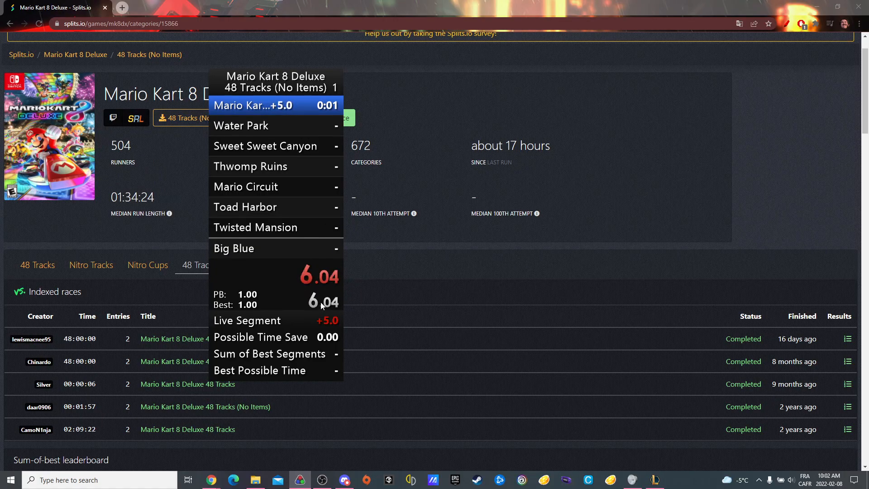
key("KP_3")
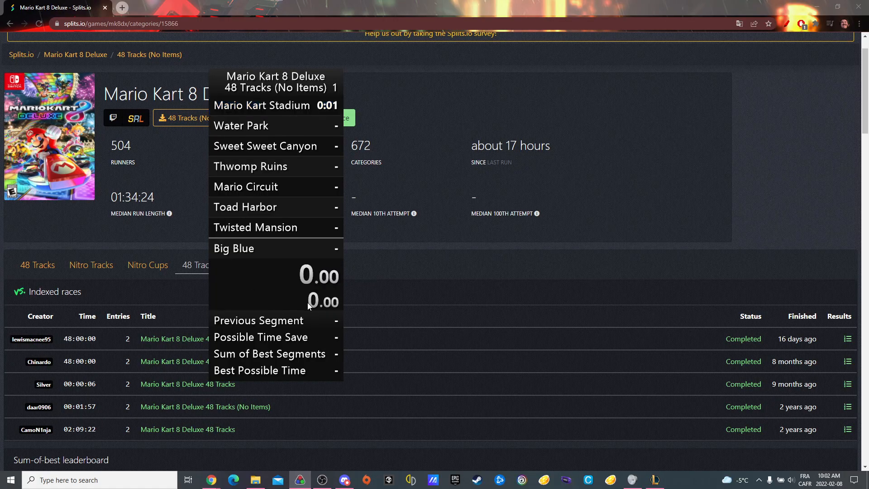
Step: Reopen the layout editor, review the Information and Timer components available to add, and close it without changes
right_click(284, 262)
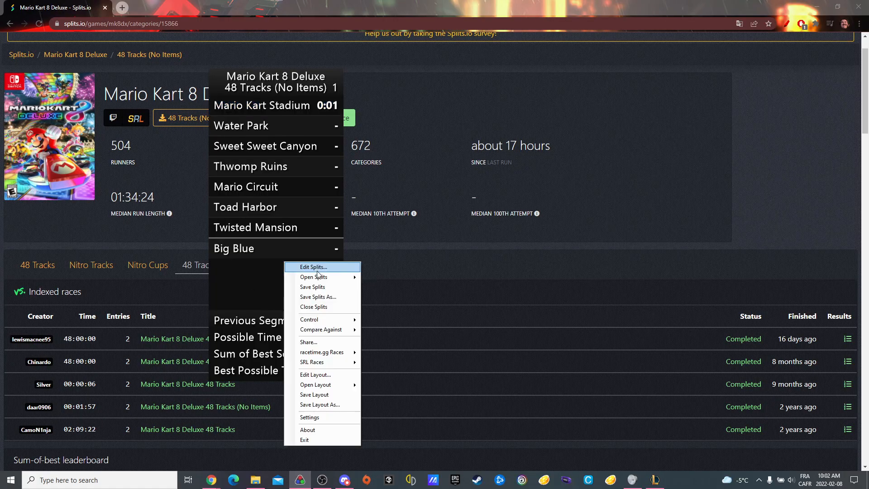
left_click(326, 374)
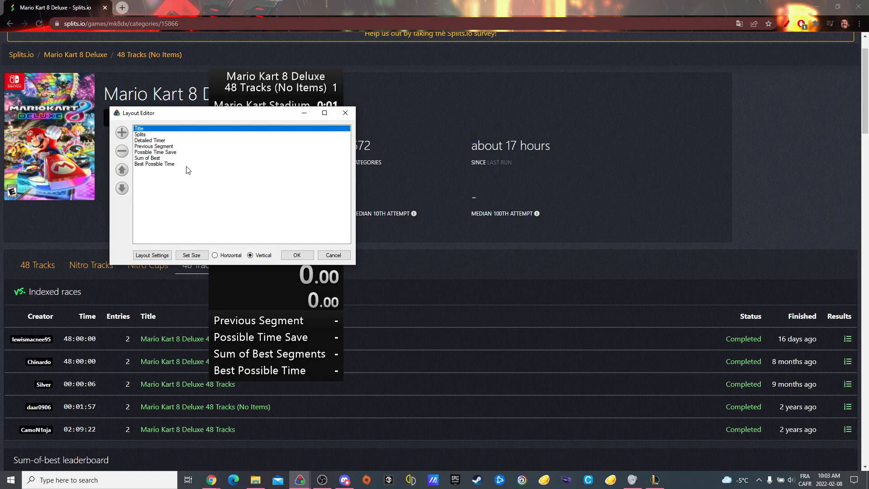
left_click(122, 131)
mouse_move(172, 164)
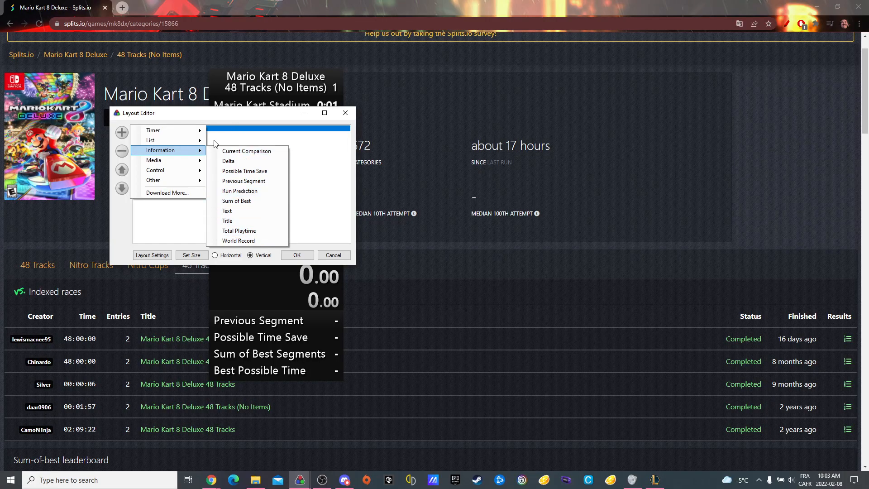
mouse_move(196, 172)
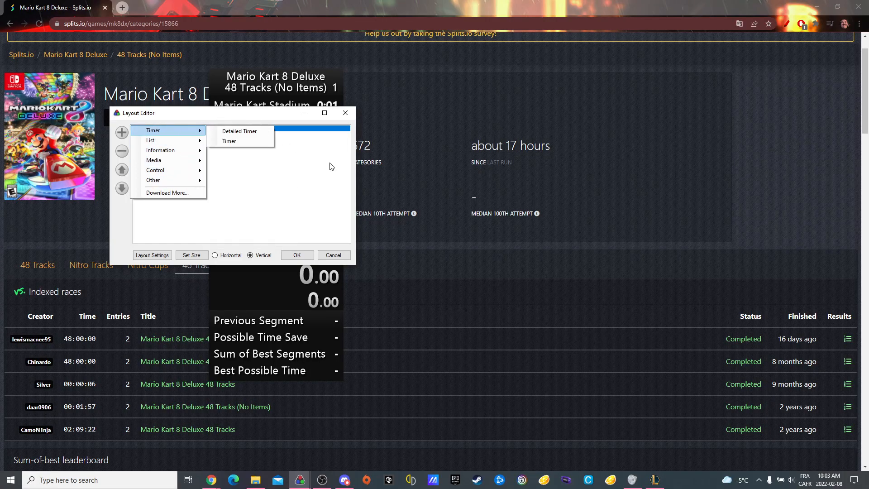
left_click(327, 256)
Step: Open the timer's settings, review the hotkey assignments for start/split, reset, undo, skip and pause, and accept them
right_click(286, 223)
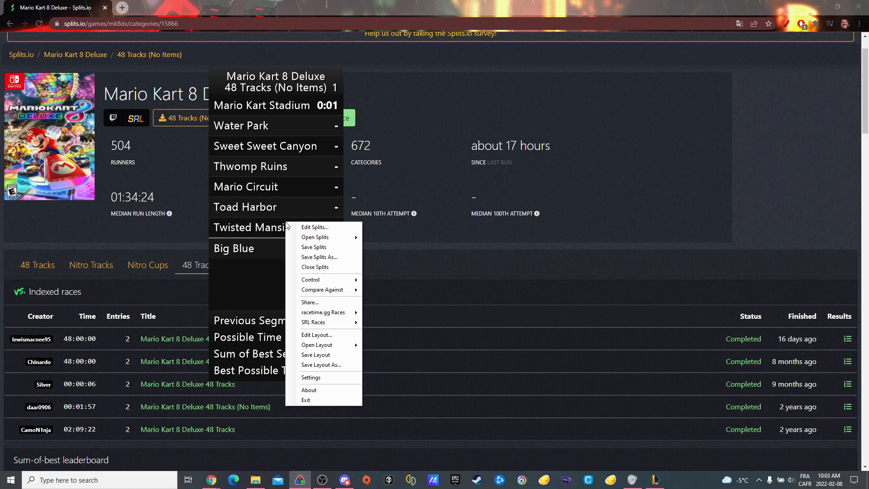
left_click(325, 377)
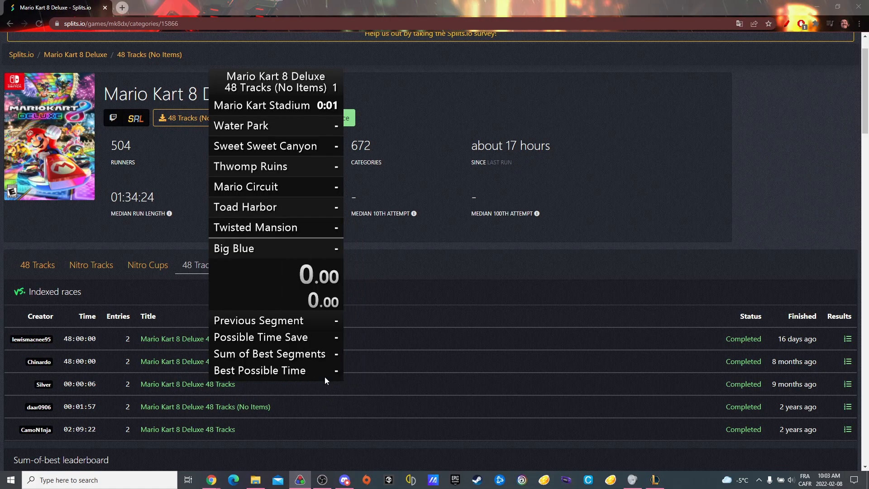
left_click_drag(136, 18, 224, 43)
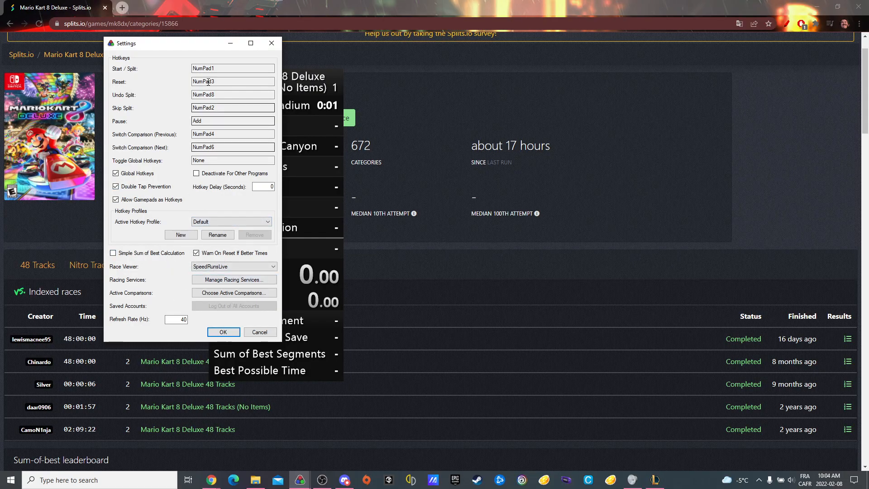
left_click(223, 332)
Step: Shift the timer window slightly sideways over the Splits.io category page
right_click(279, 234)
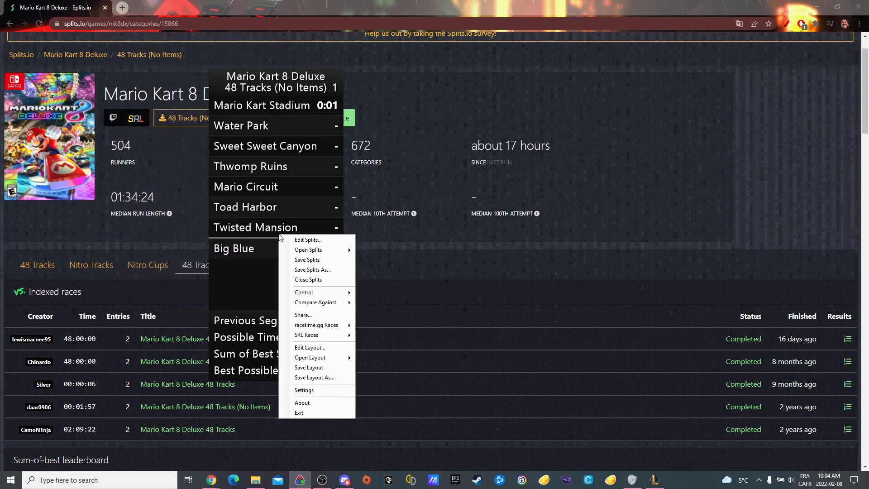
left_click_drag(276, 203, 303, 201)
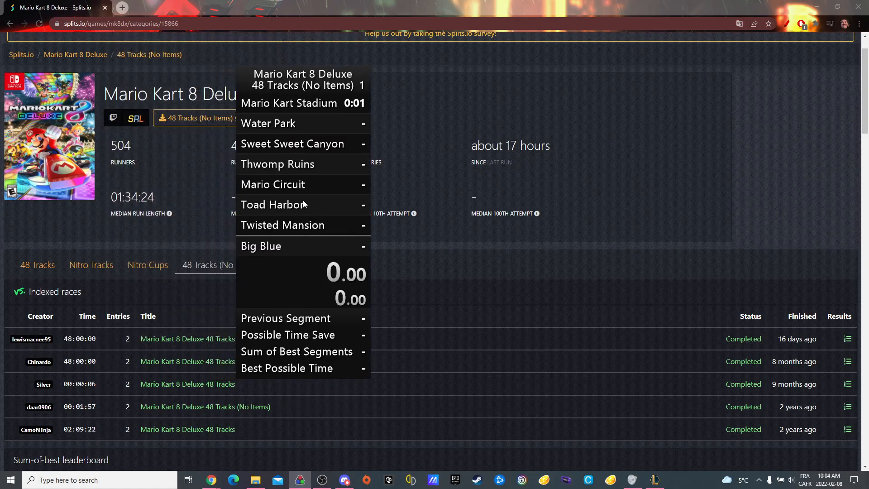